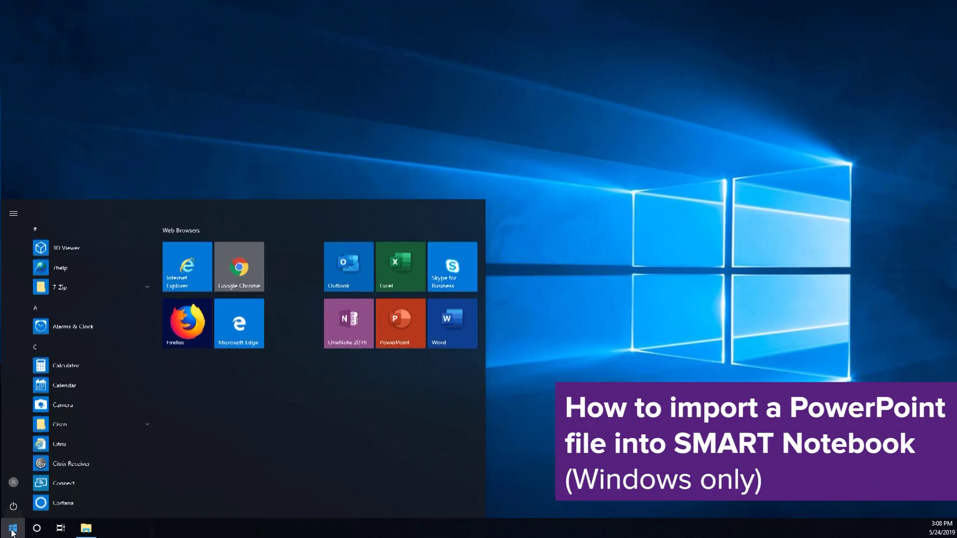
Search the Start menu for 'notebook' and launch SMART Notebook from Best match.
type("noteboo")
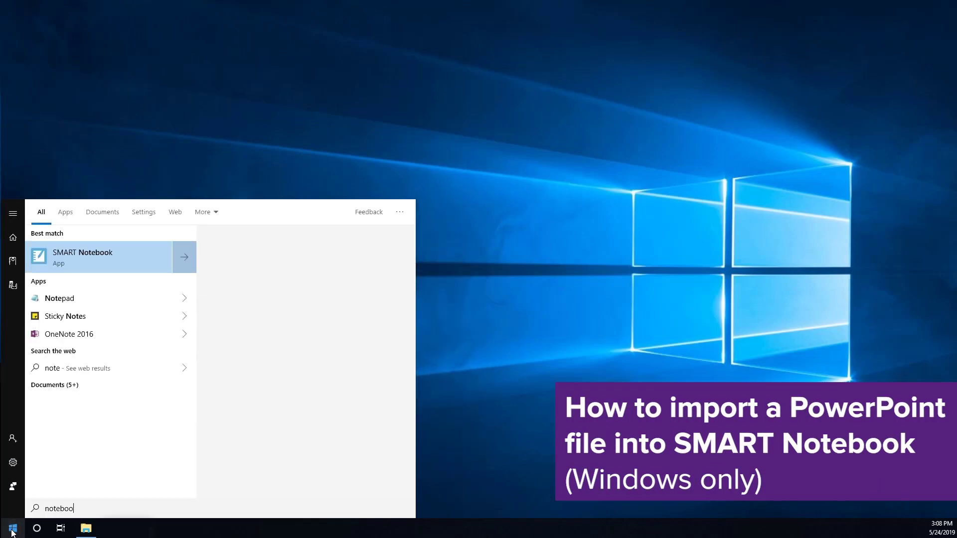
type("k")
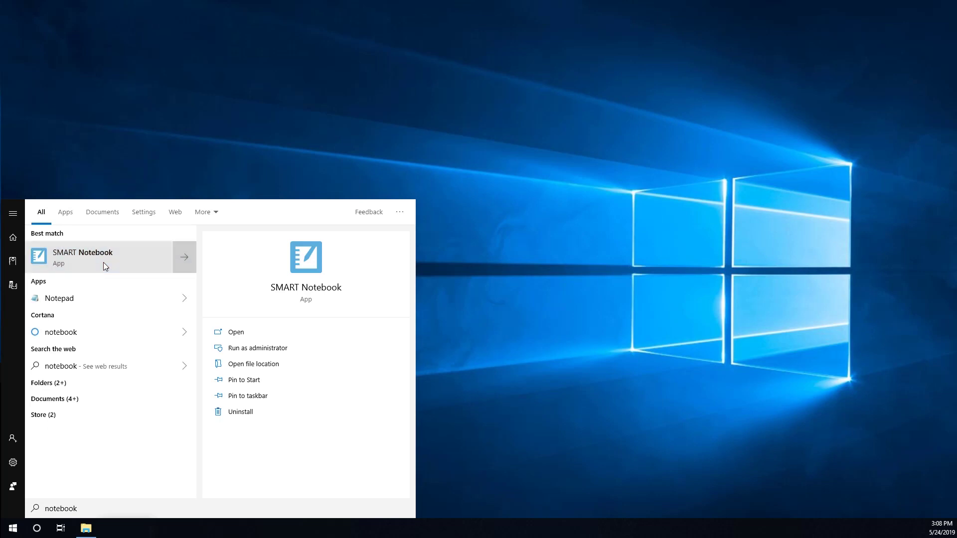
left_click(104, 262)
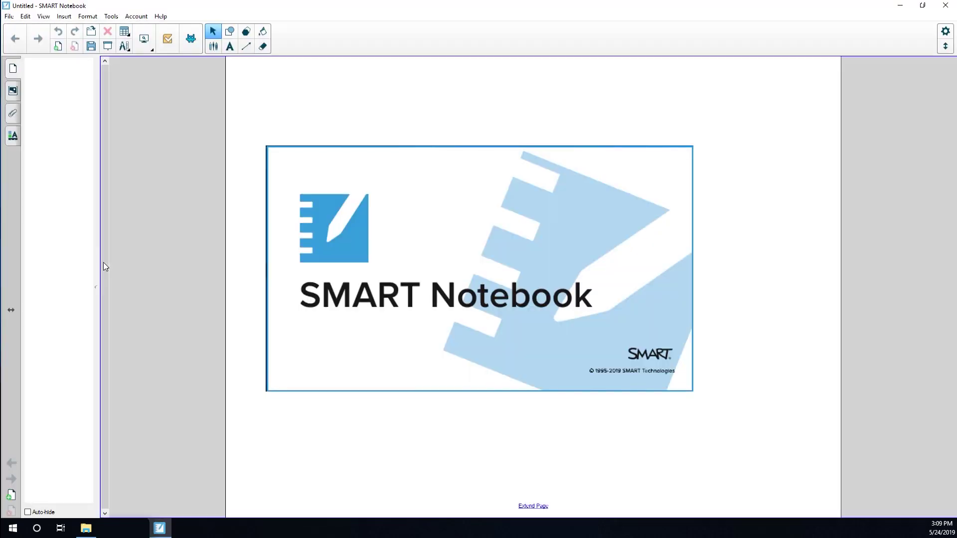
Close the Welcome window and import the synonyms and antonyms PowerPoint lesson, accepting the conversion.
left_click(650, 150)
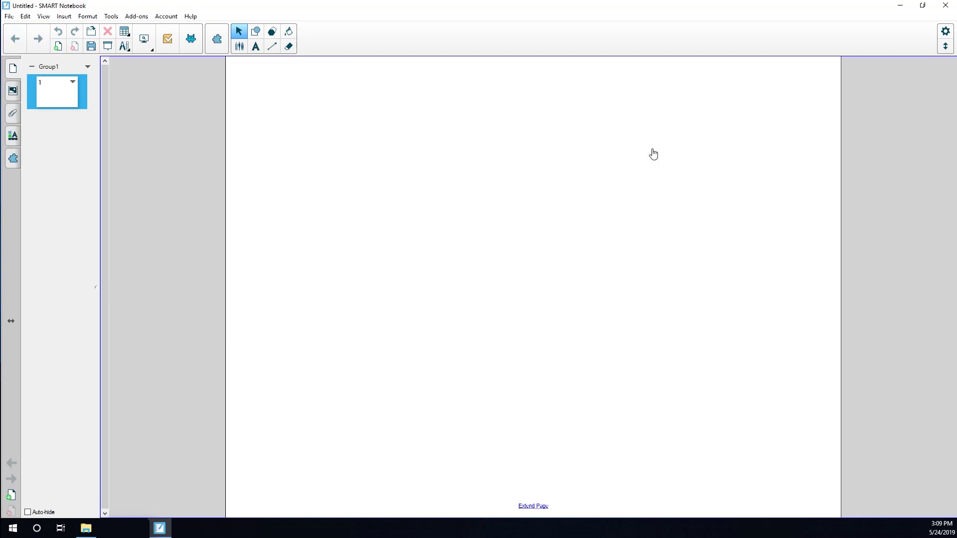
left_click(9, 17)
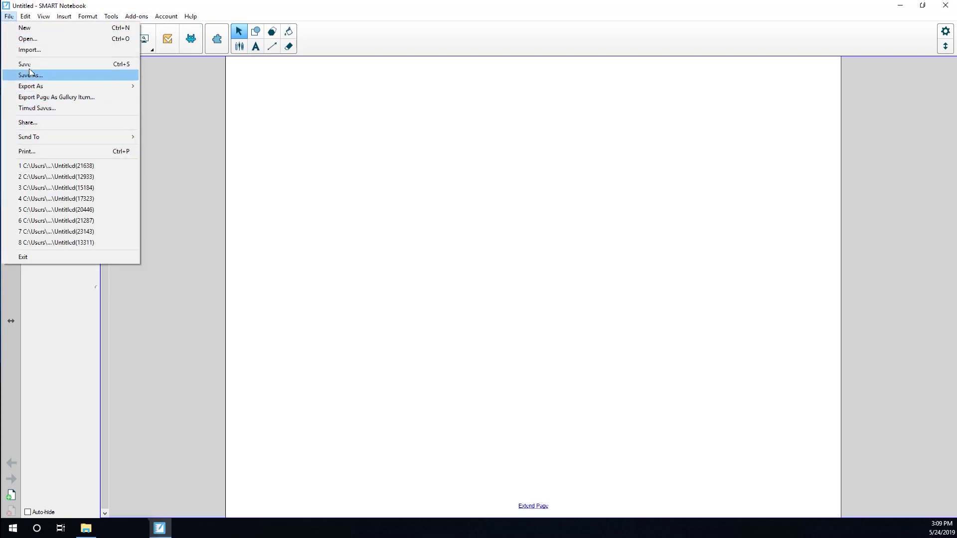
left_click(35, 50)
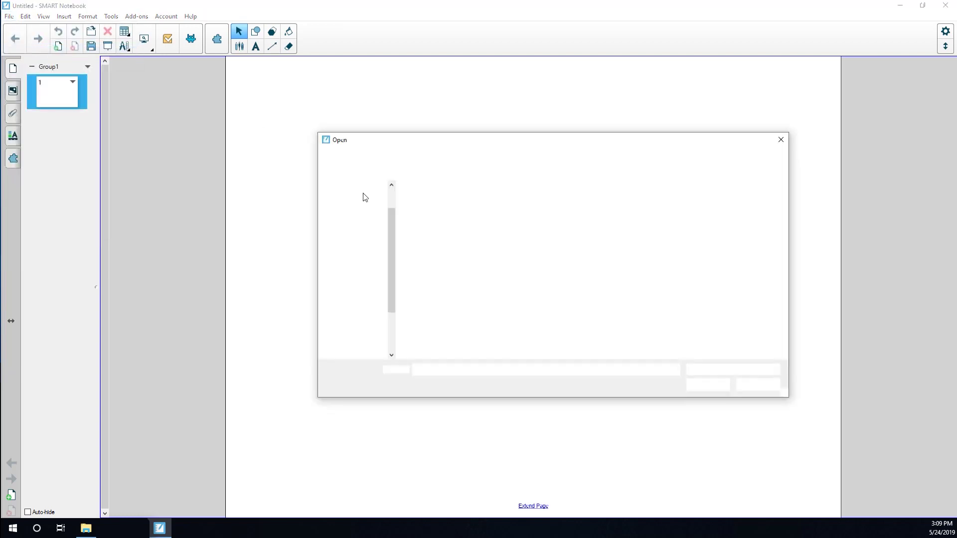
left_click(424, 202)
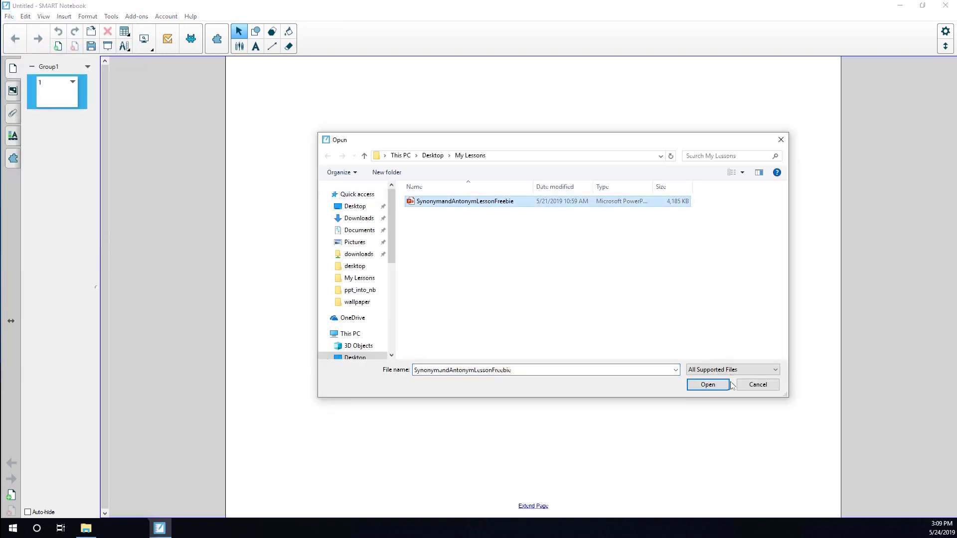
left_click(707, 385)
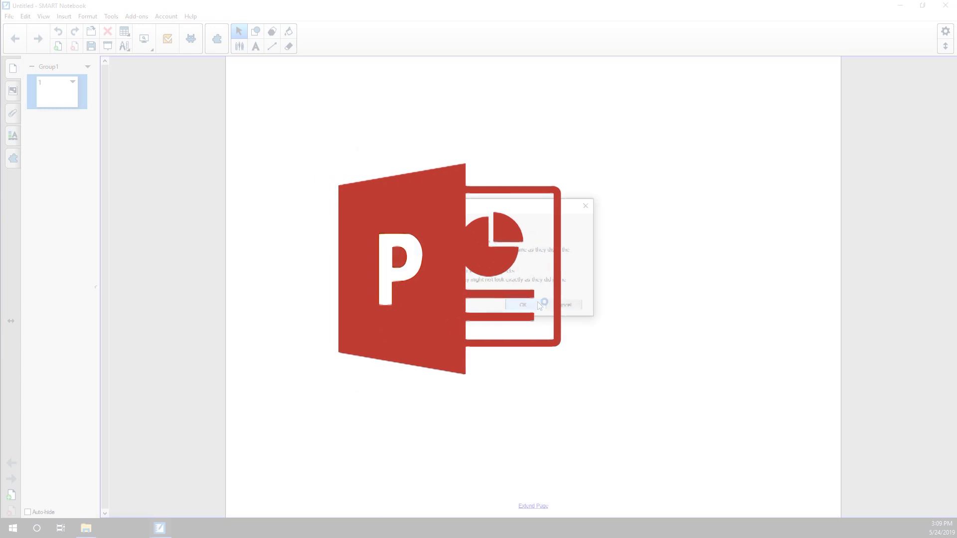
left_click(537, 302)
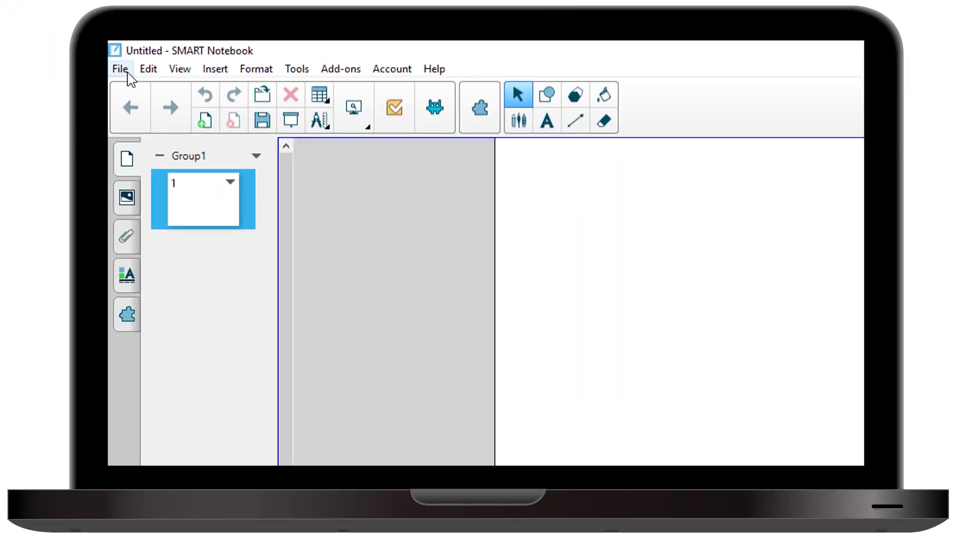
Import SynonymandAntonymLessonFreebie from the My Lessons folder.
left_click(120, 68)
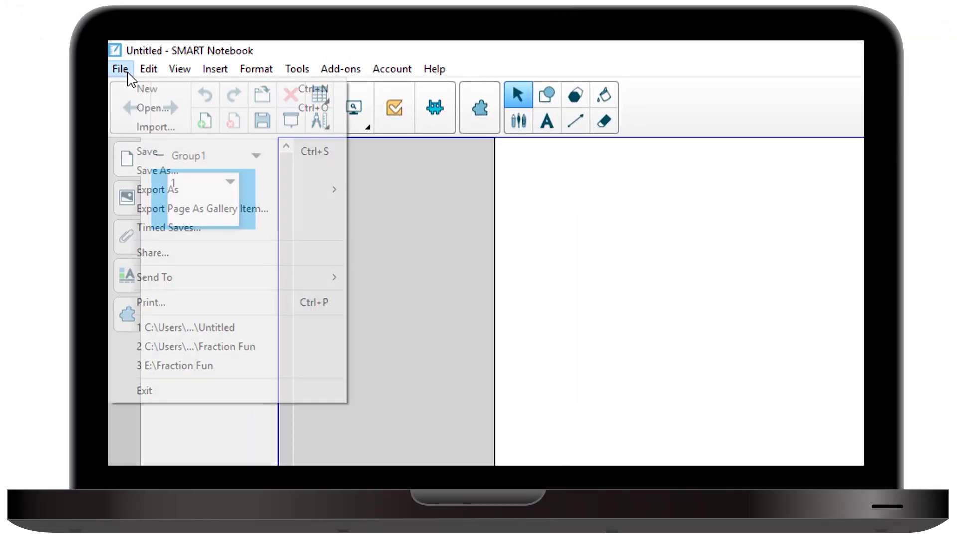
left_click(184, 127)
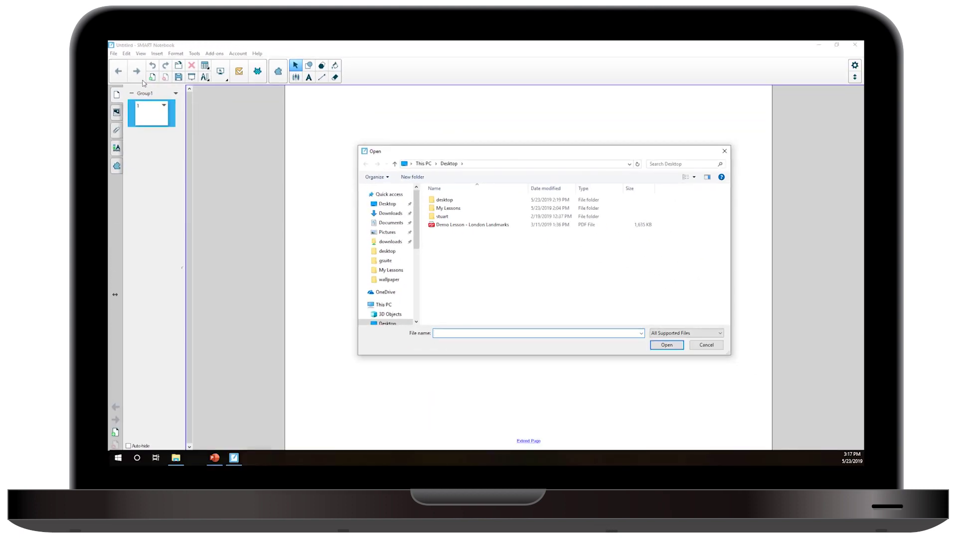
double_click(459, 208)
left_click(459, 202)
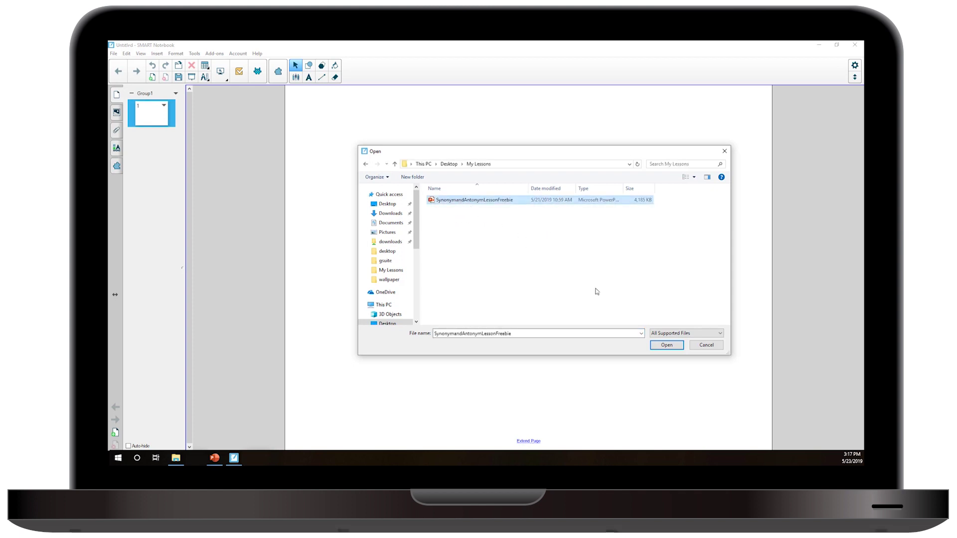
left_click(673, 347)
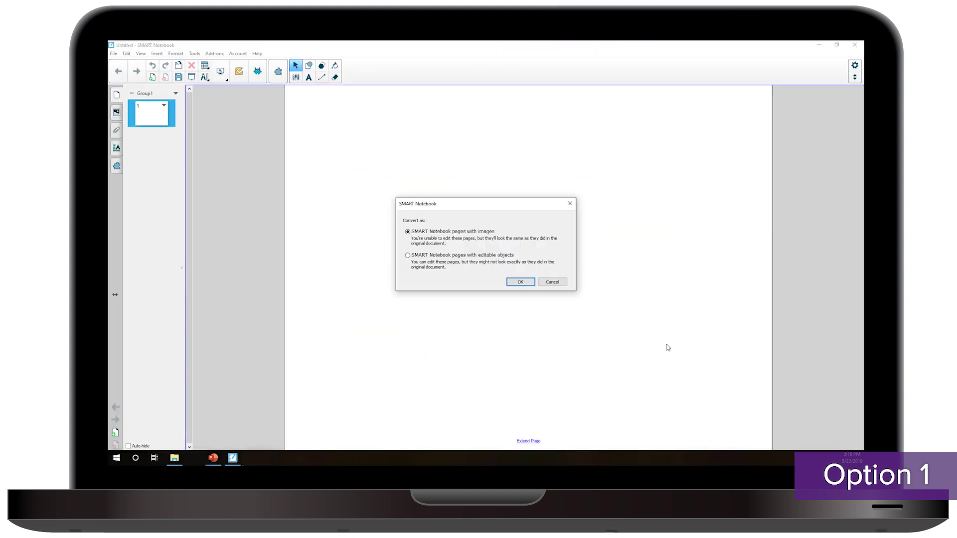
Convert the lesson as 'SMART Notebook pages with images'.
left_click(532, 283)
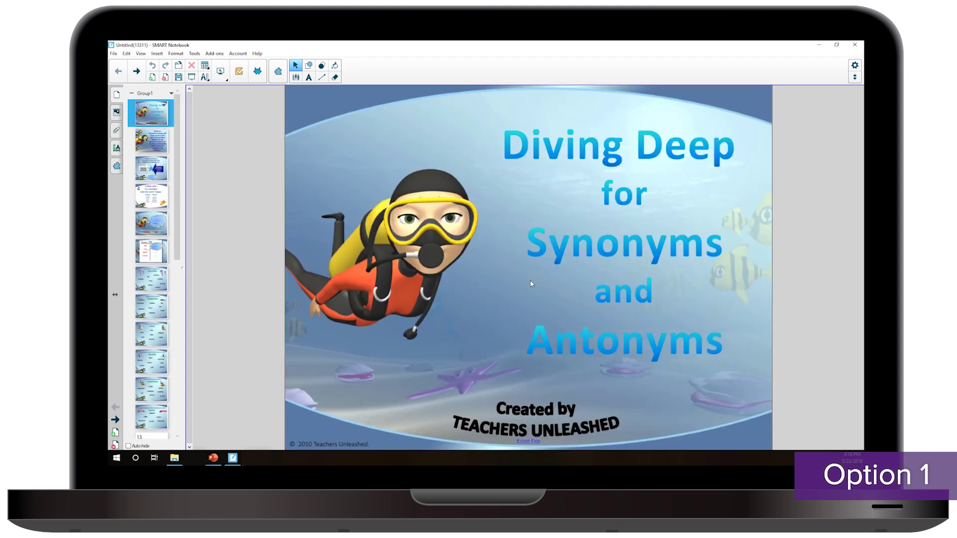
Go to the sixth page, the 'big' synonyms and antonyms example.
left_click(164, 259)
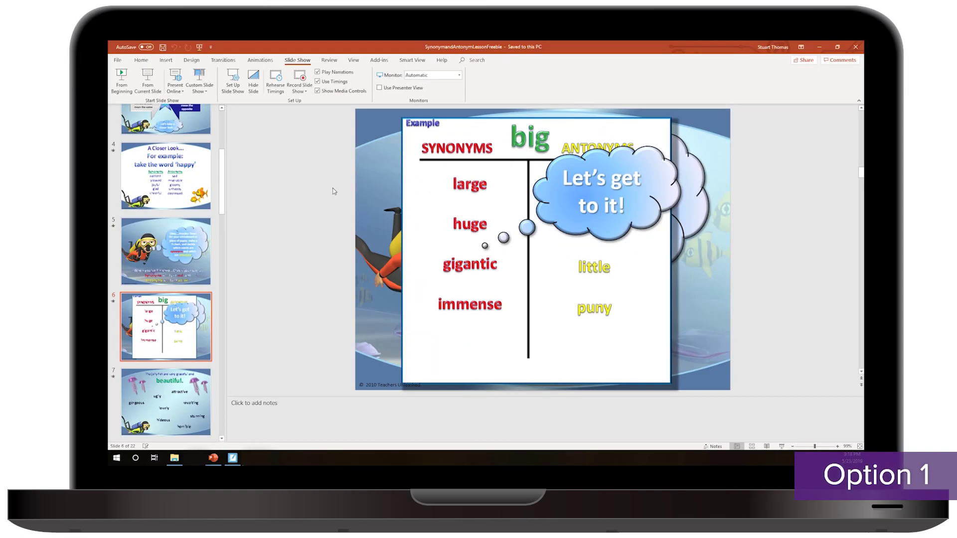
Delete the 'Let's get to it!' cloud and the edge cloud from the big slide.
left_click(560, 202)
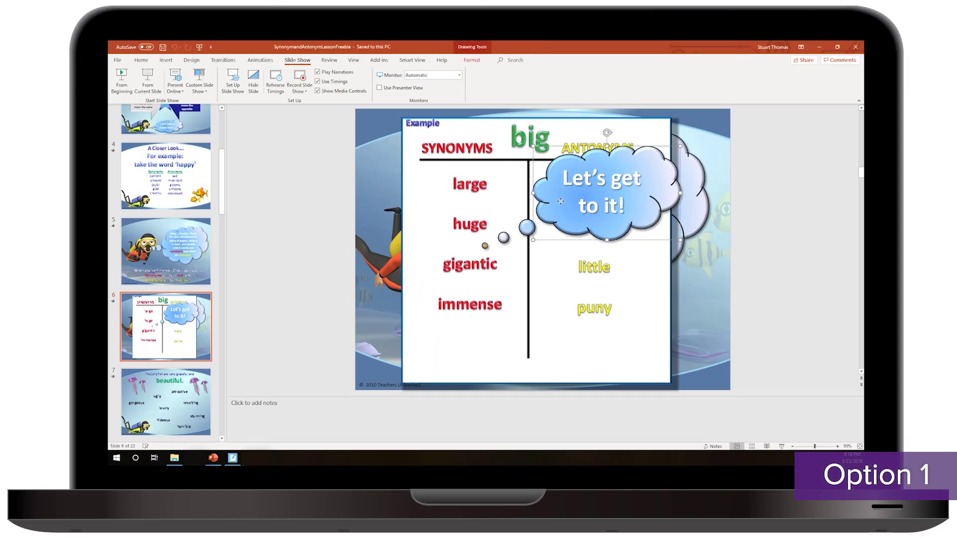
key("Delete")
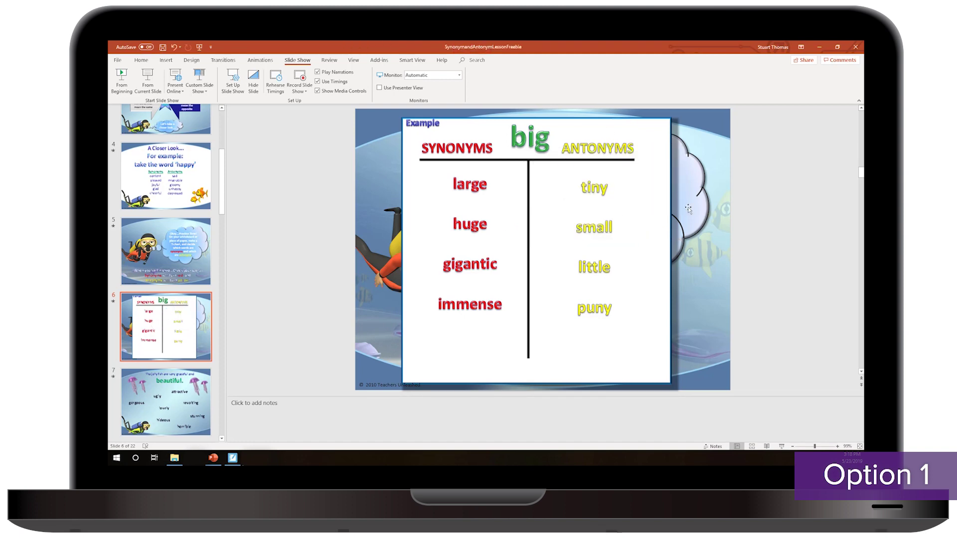
left_click(688, 208)
key("Delete")
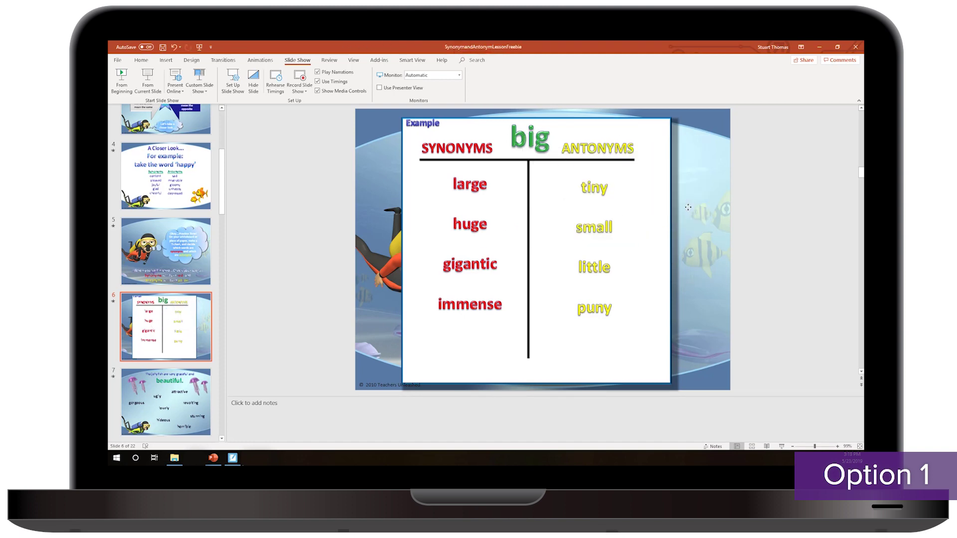
Save the presentation as a copy with '-a' appended to its name.
key("F12")
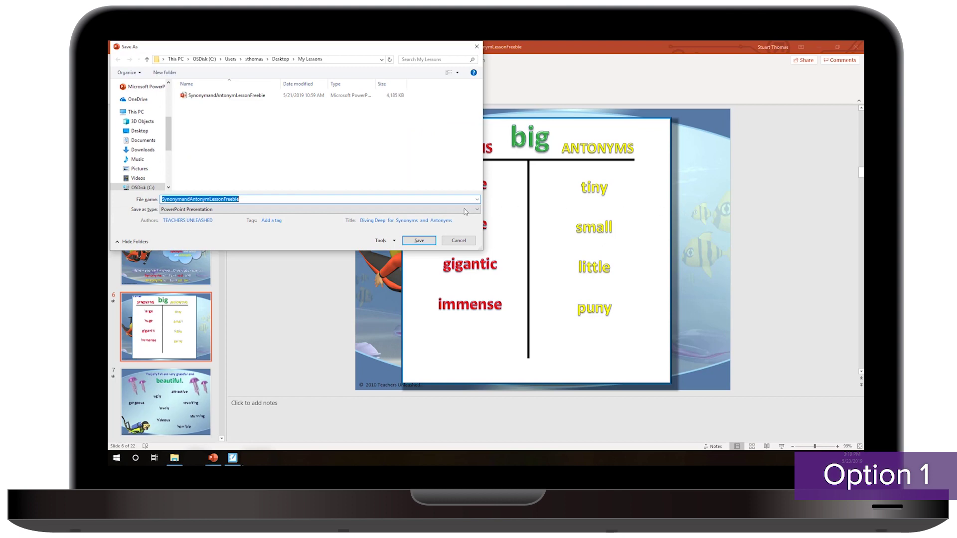
left_click(321, 200)
type("-a")
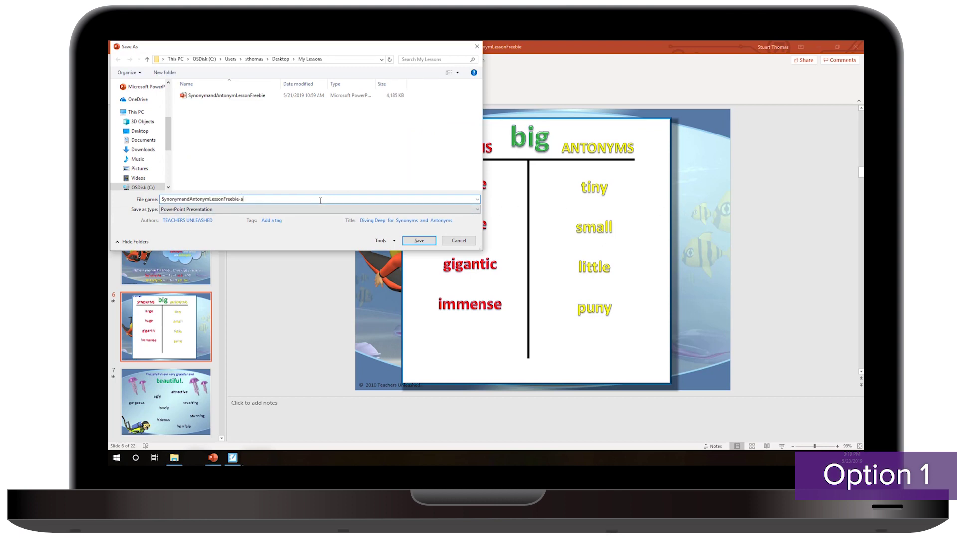
key("Return")
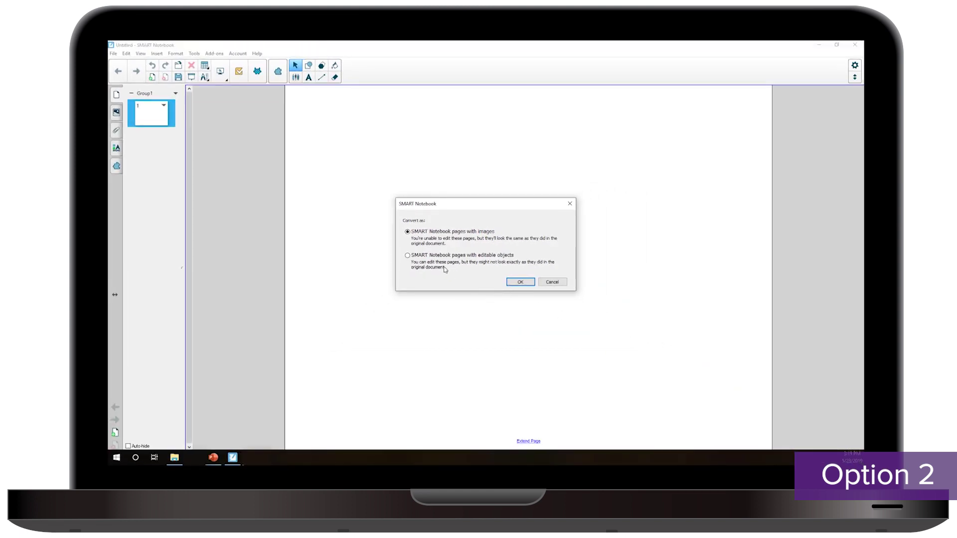
Convert the lesson as 'SMART Notebook pages with editable objects'.
left_click(419, 256)
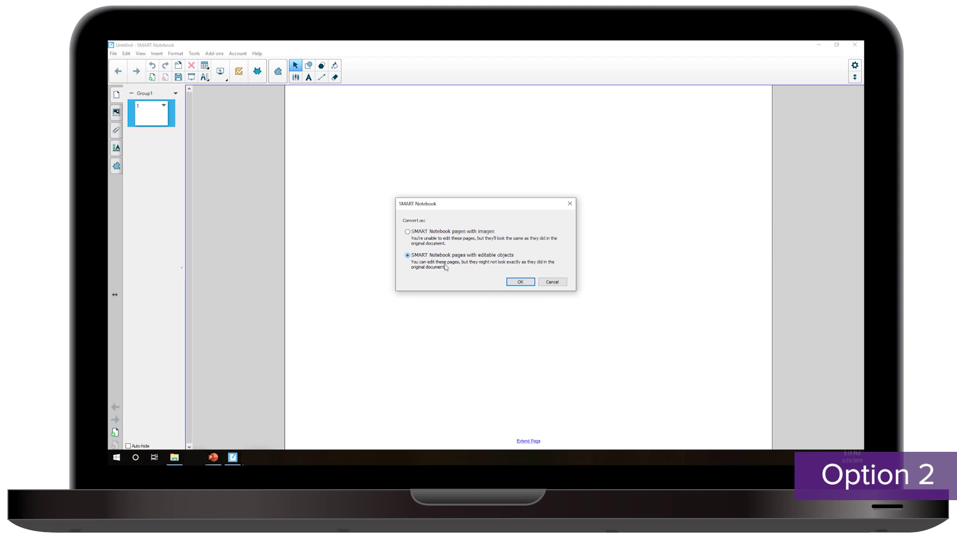
left_click(521, 283)
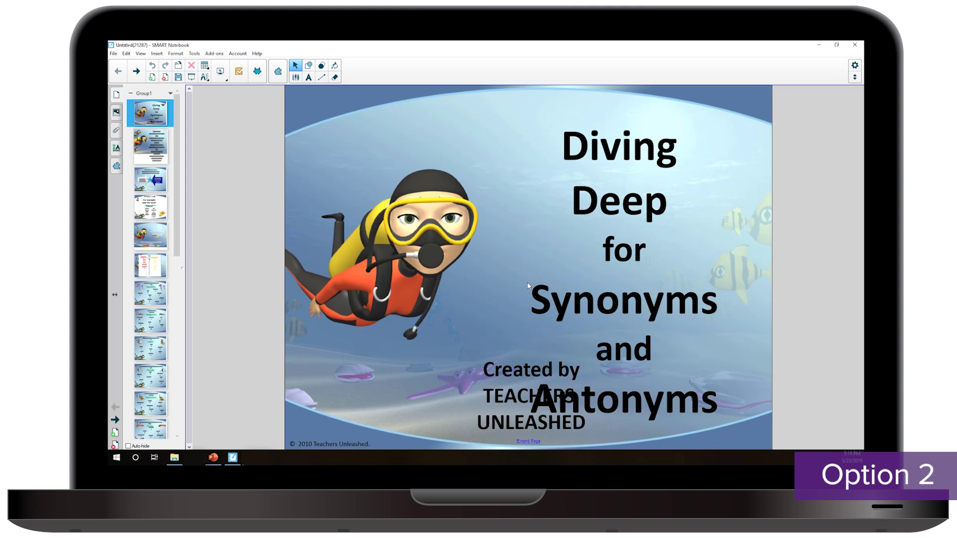
Drag the Created by TEACHERS UNLEASHED credit below the diver and shift the title up-right.
left_click(508, 370)
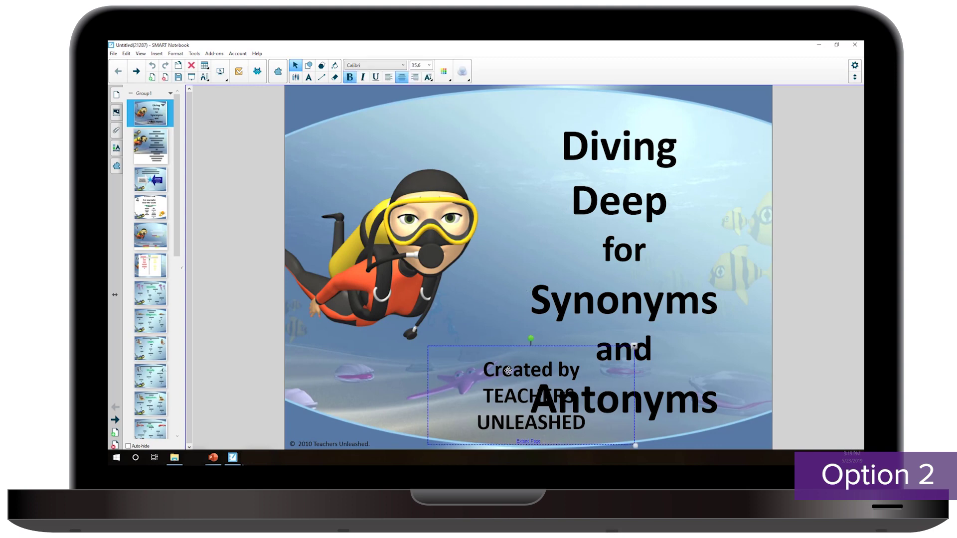
left_click_drag(508, 370, 377, 366)
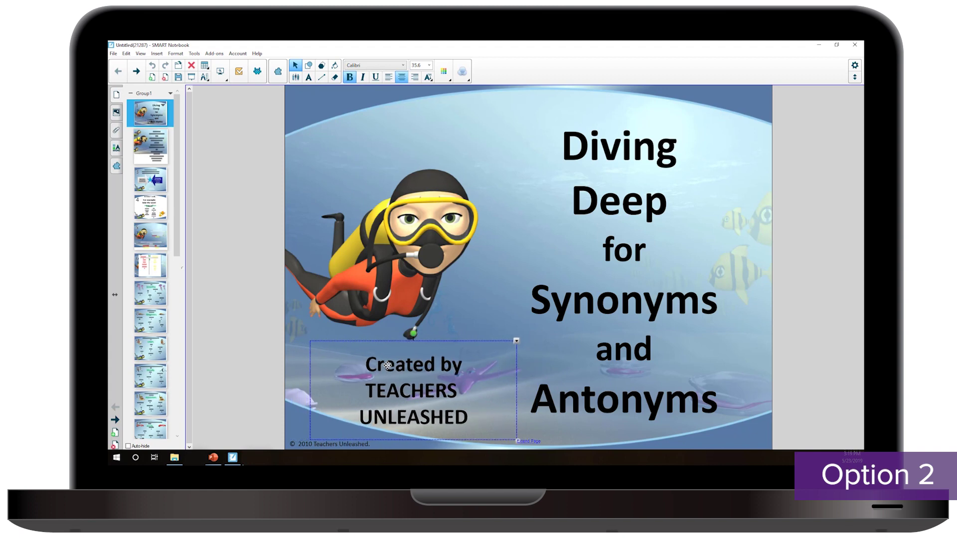
left_click_drag(377, 366, 387, 366)
left_click(592, 328)
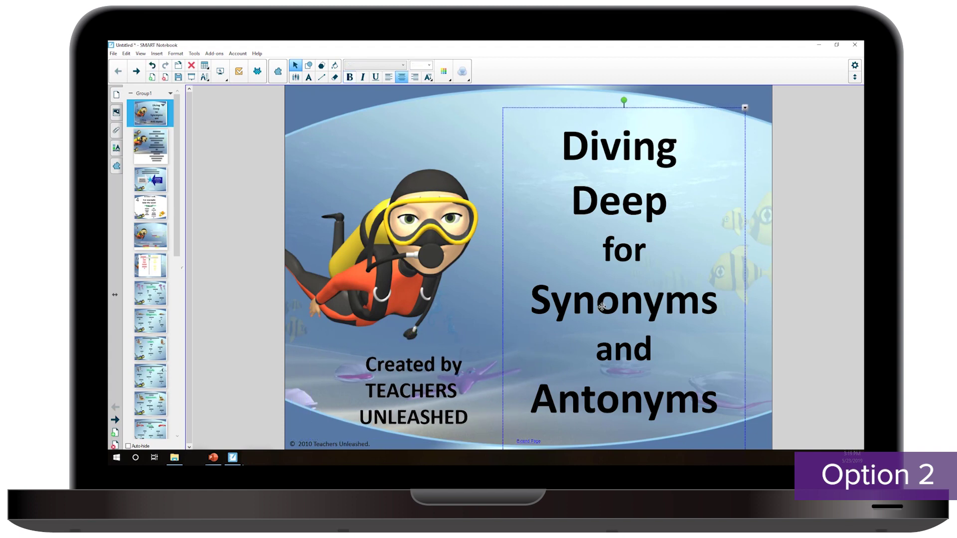
left_click_drag(598, 305, 627, 294)
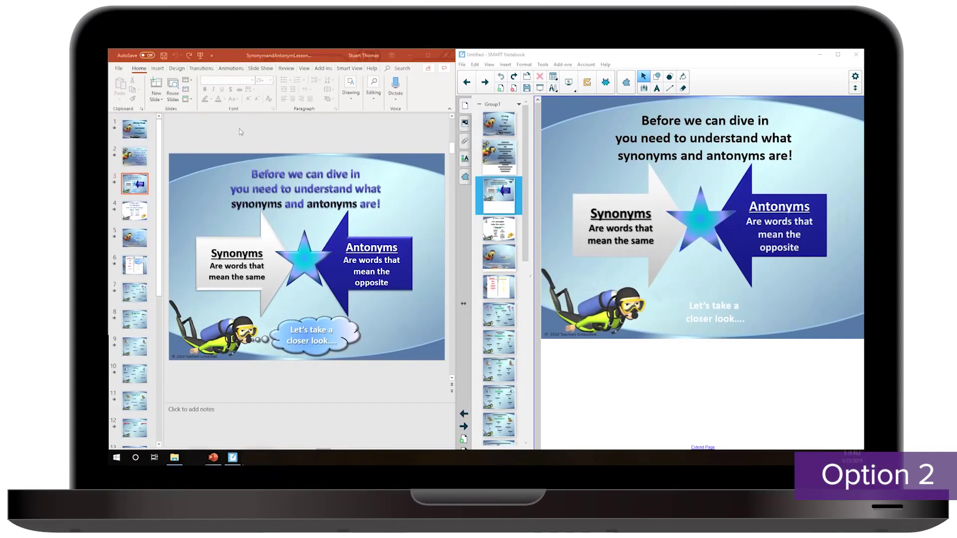
left_click(239, 128)
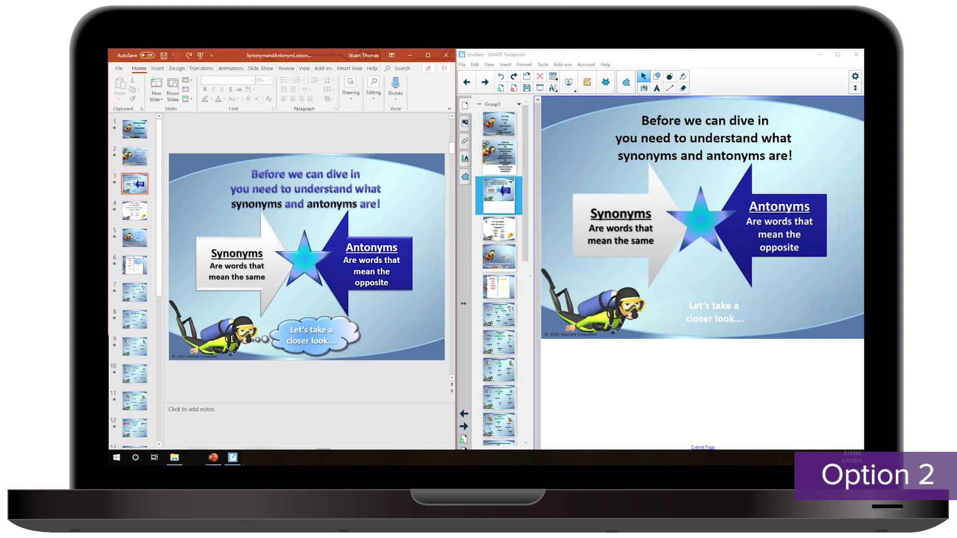
Compare the arrows graphic in PowerPoint, then drag Notebook's arrows-and-star group lower.
left_click(237, 259)
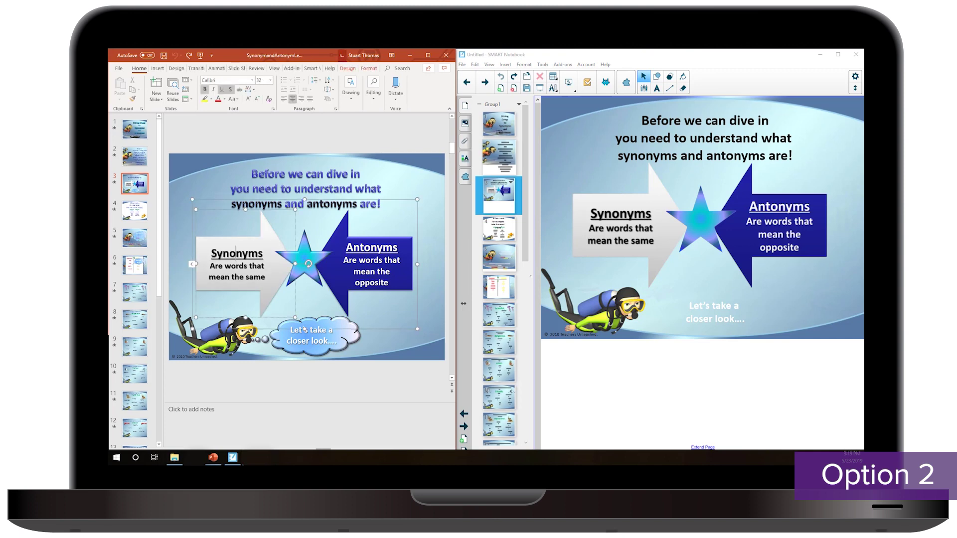
mouse_move(212, 253)
left_mouse_down()
mouse_move(265, 265)
mouse_move(262, 277)
left_mouse_up()
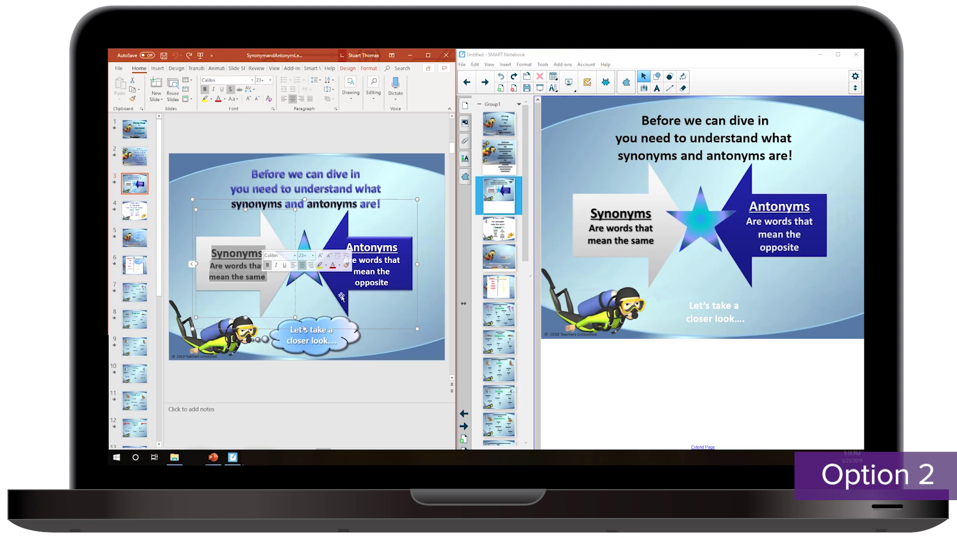
left_click(618, 241)
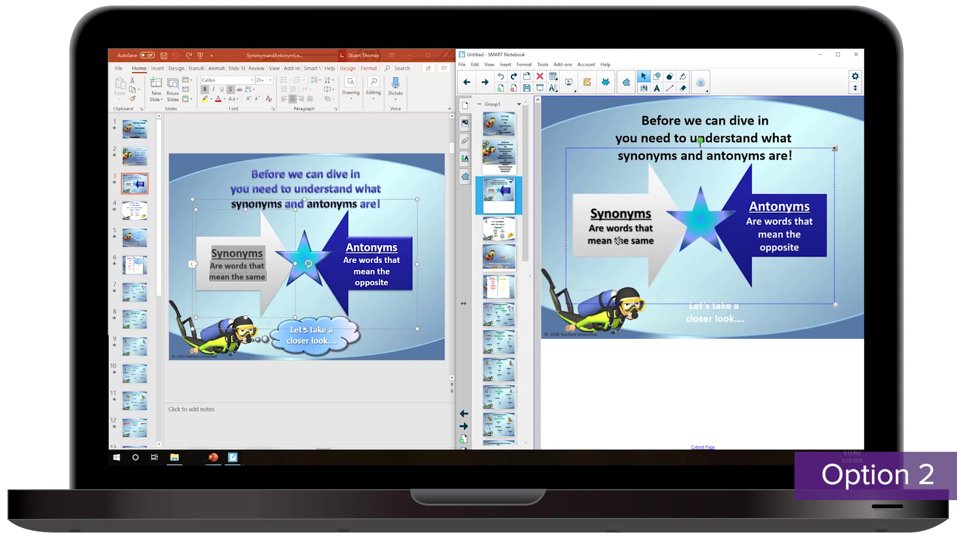
left_click_drag(618, 241, 619, 285)
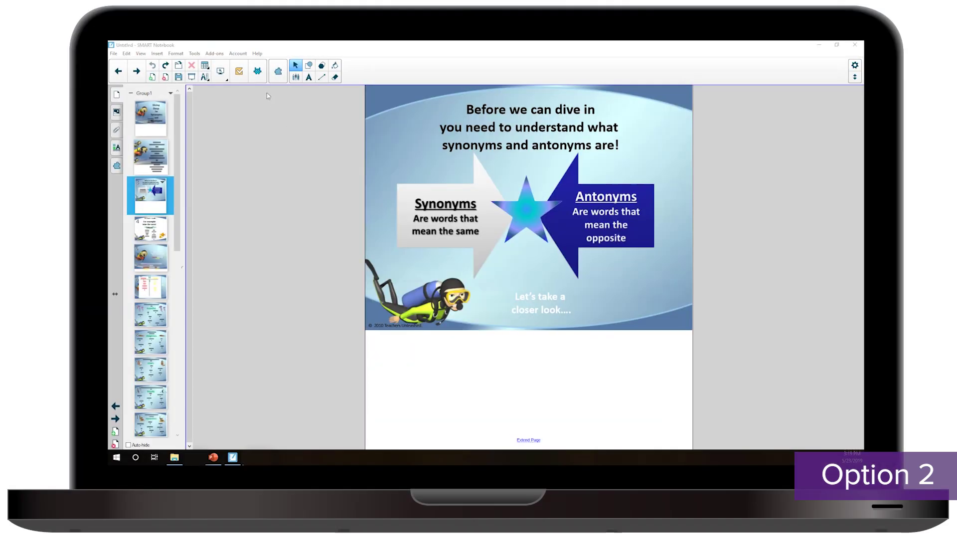
Pick Super Sort from the Activity Builder templates and start typing the first category name.
left_click(257, 73)
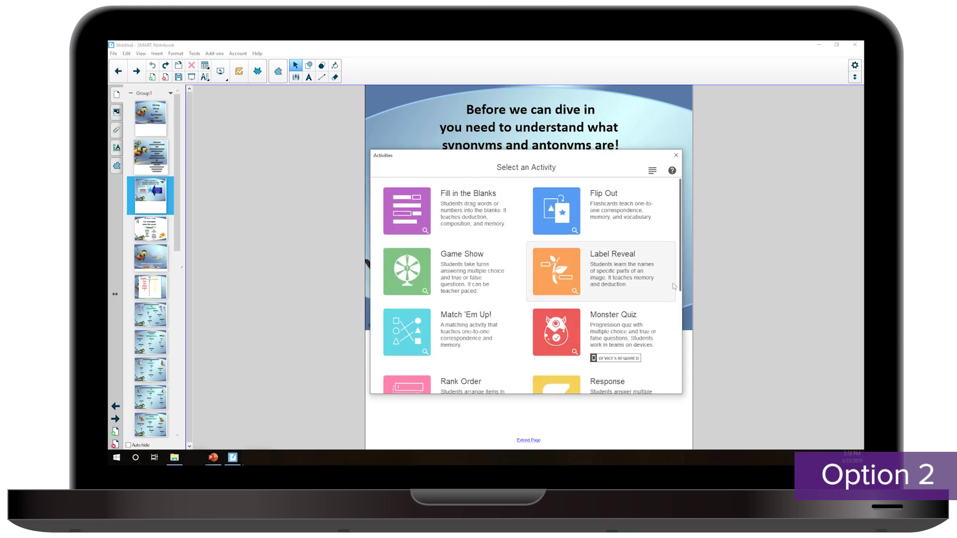
scroll(681, 293, "down", 5)
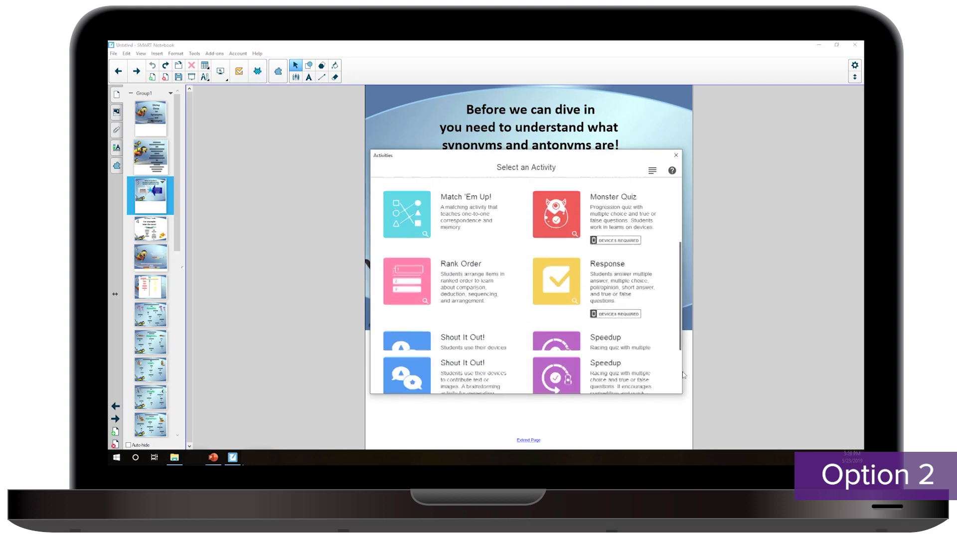
left_click(470, 367)
type("S")
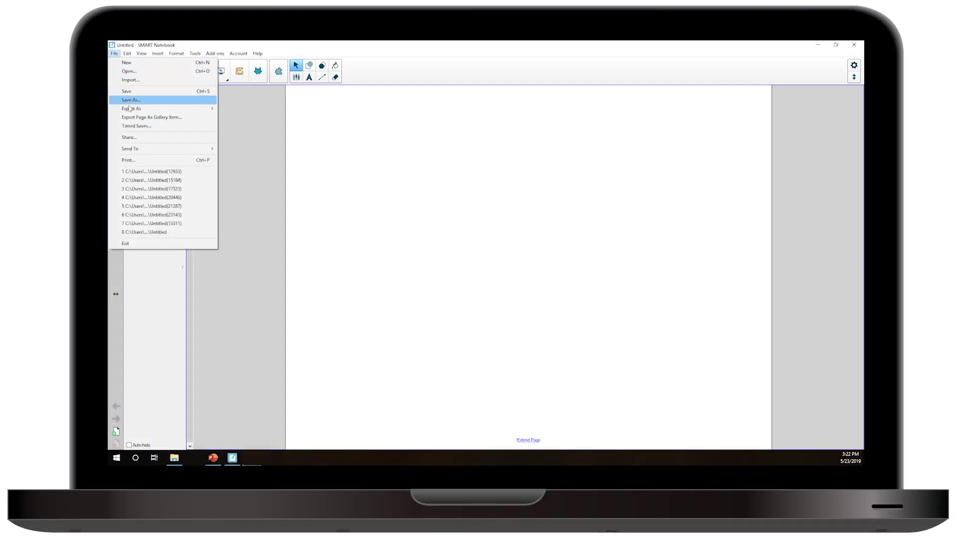
Import the SynonymandAntonymLessonFreebie PowerPoint as pages with images.
left_click(130, 80)
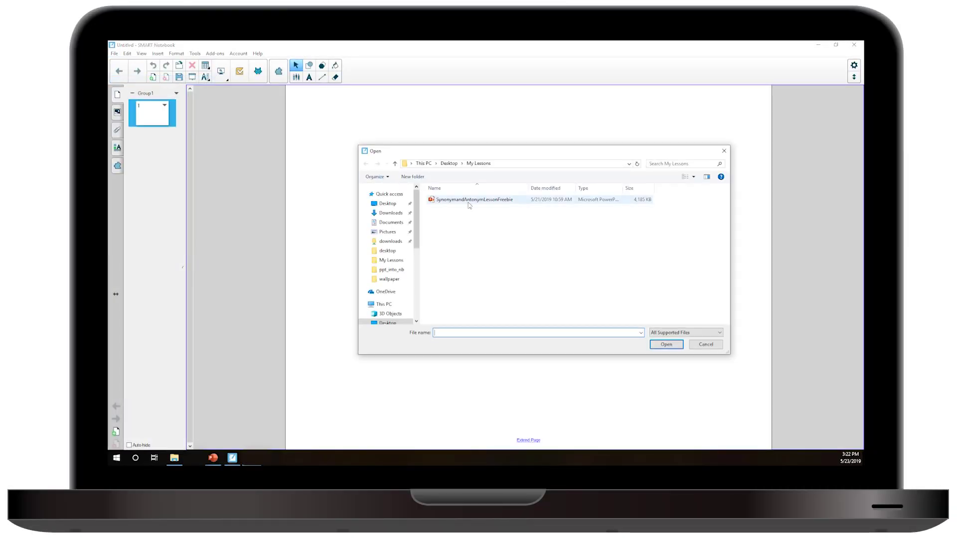
left_click(471, 200)
left_click(666, 345)
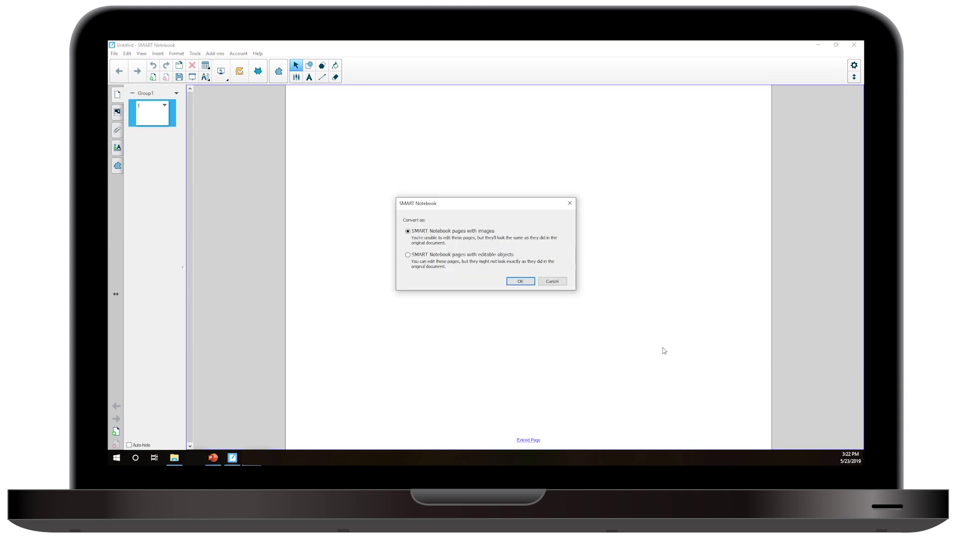
left_click(520, 282)
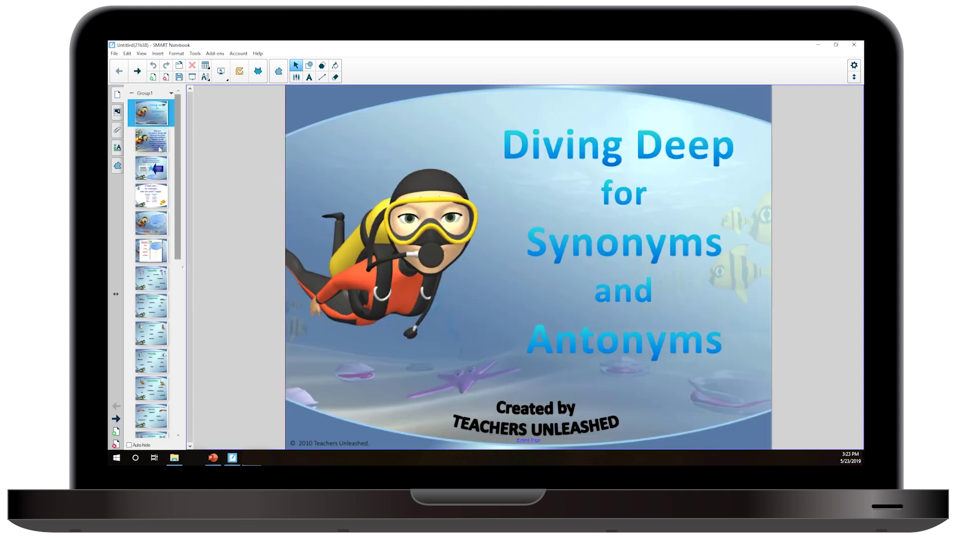
Insert a blank page after the Welcome page.
left_click(152, 146)
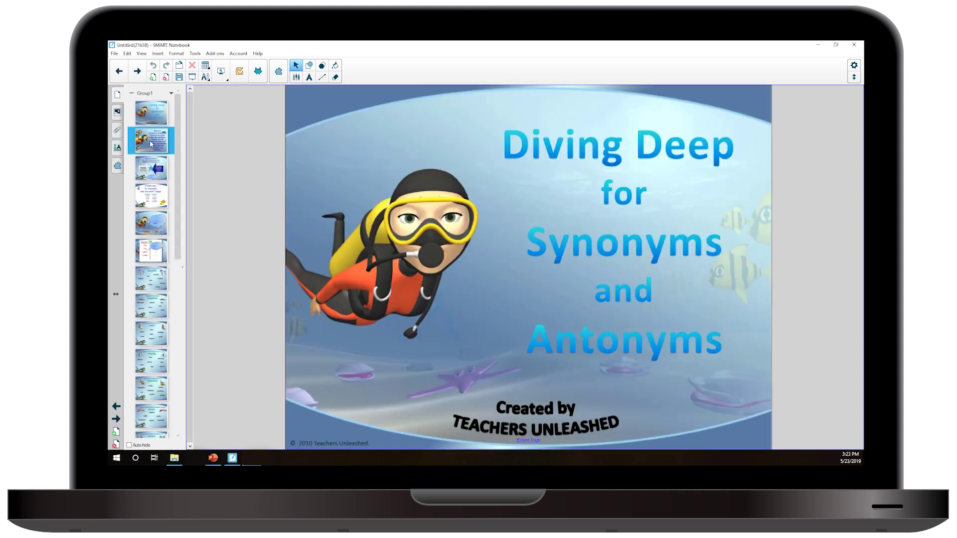
right_click(152, 147)
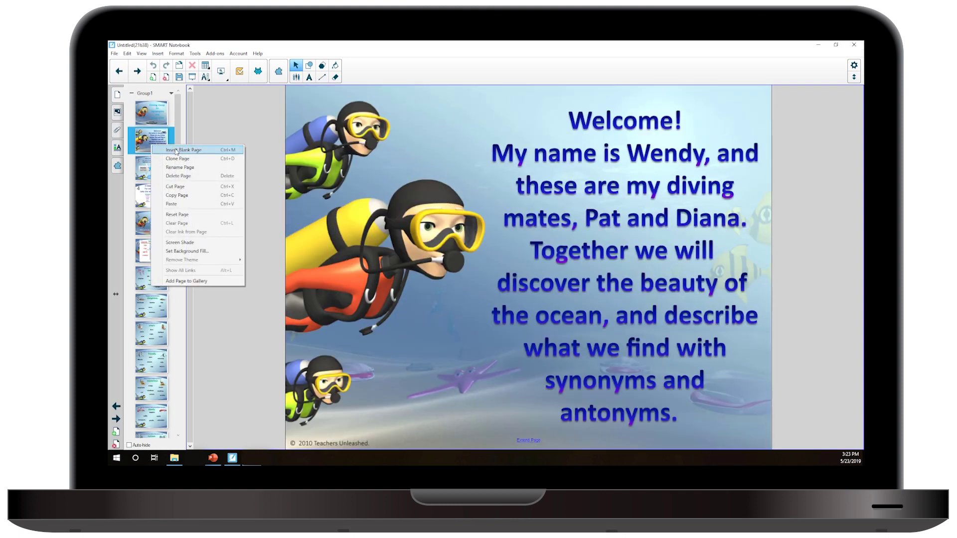
left_click(166, 150)
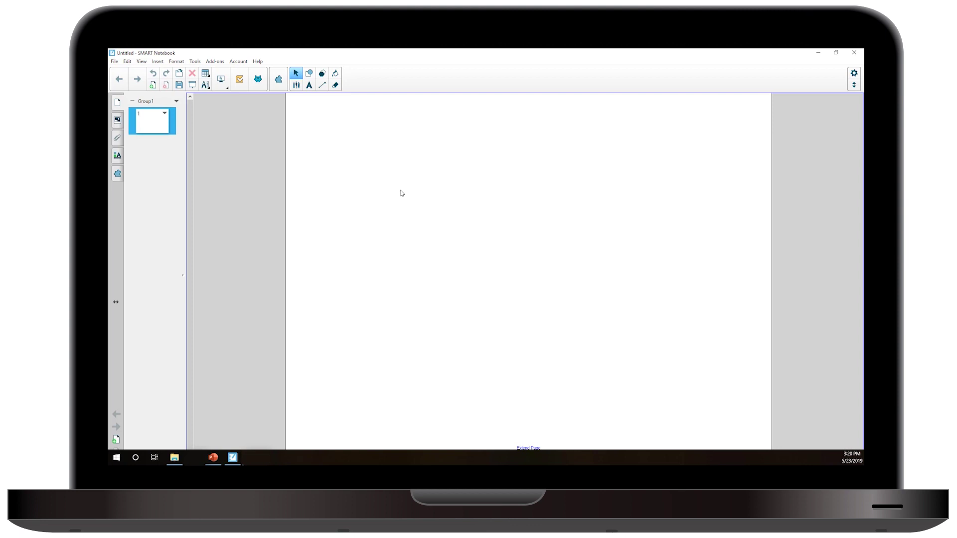
Open the Submit Feature Request forum from Help and scroll the browser page.
left_click(258, 62)
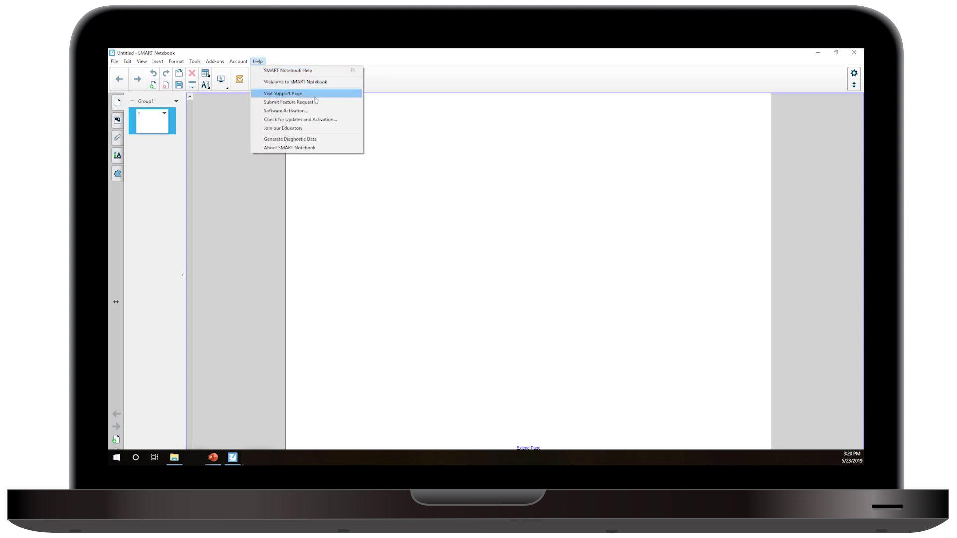
left_click(289, 101)
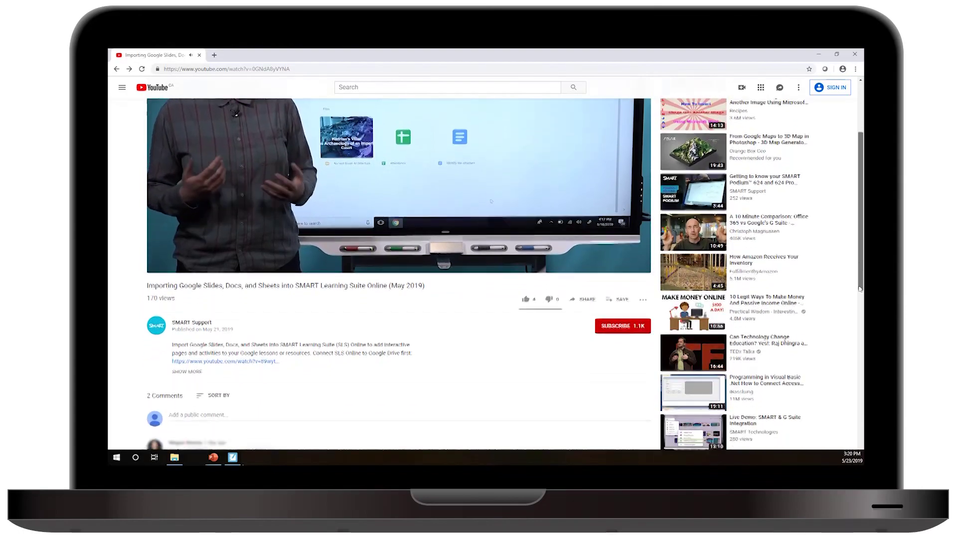
left_click_drag(859, 289, 856, 333)
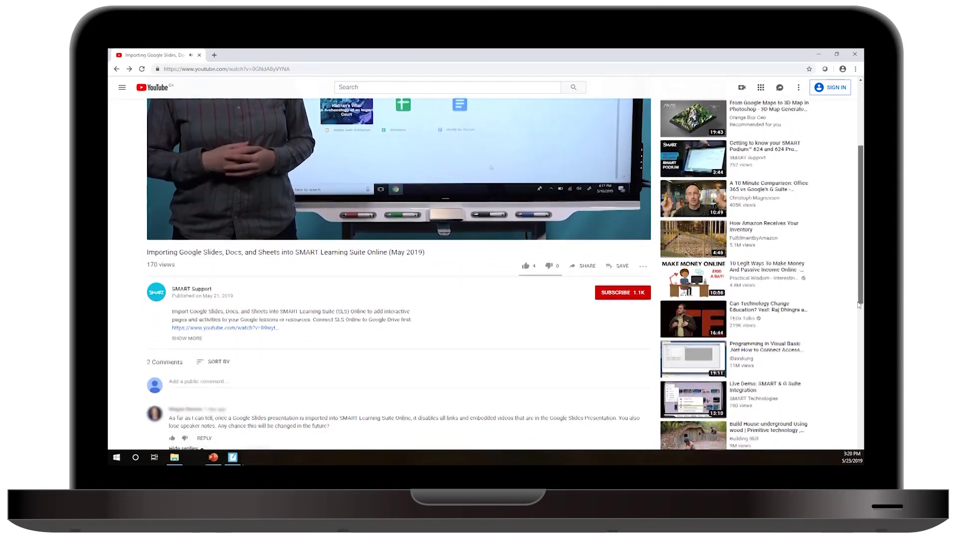